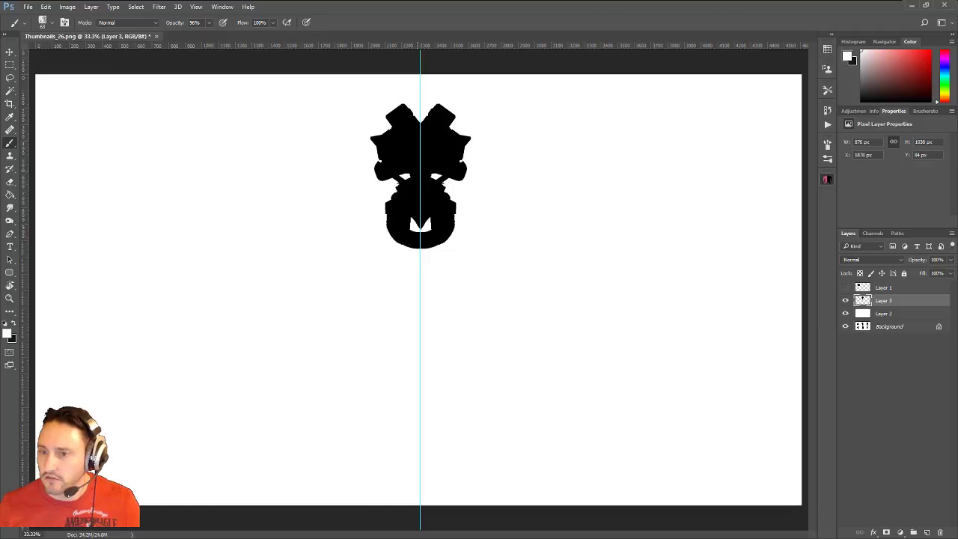
left_click(394, 164, "alt")
mouse_move(375, 175)
left_mouse_down()
mouse_move(357, 195)
mouse_move(326, 176)
mouse_move(357, 166)
mouse_move(332, 248)
left_mouse_up()
key("ctrl+z")
key("ctrl+z")
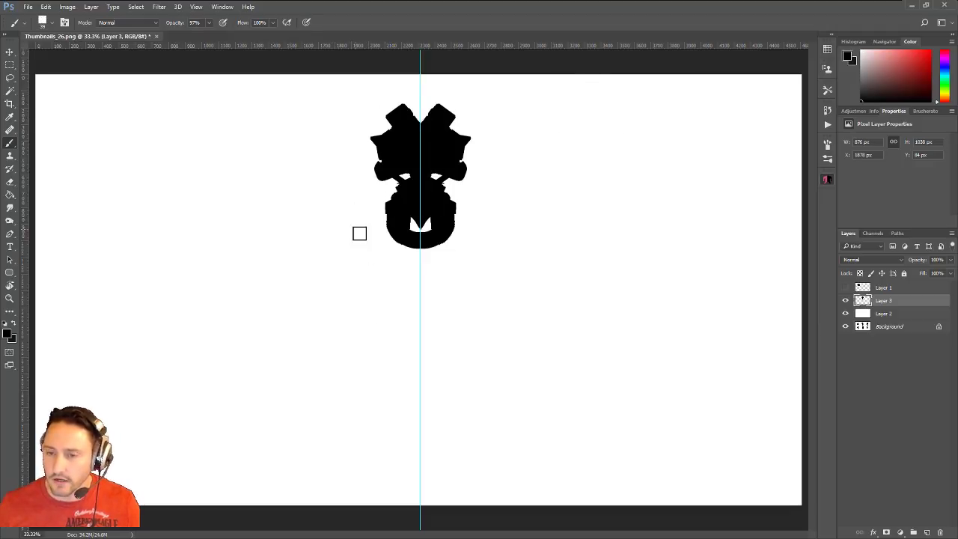
mouse_move(375, 171)
left_mouse_down()
mouse_move(322, 208)
mouse_move(280, 289)
mouse_move(359, 336)
left_mouse_up()
key("ctrl+z")
mouse_move(351, 114)
left_mouse_down()
mouse_move(350, 163)
mouse_move(267, 262)
mouse_move(335, 351)
left_mouse_up()
key("ctrl+z")
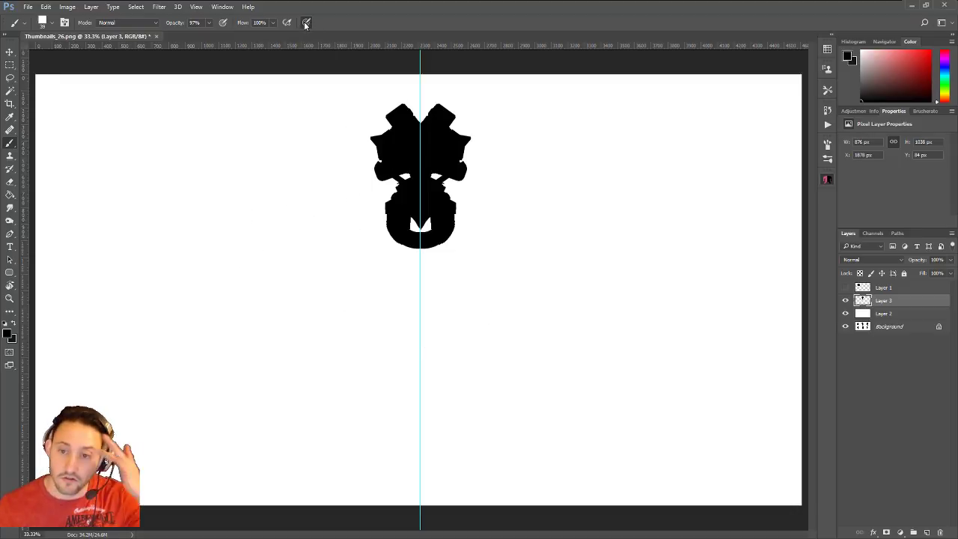
left_click_drag(370, 170, 286, 238)
key("ctrl+z")
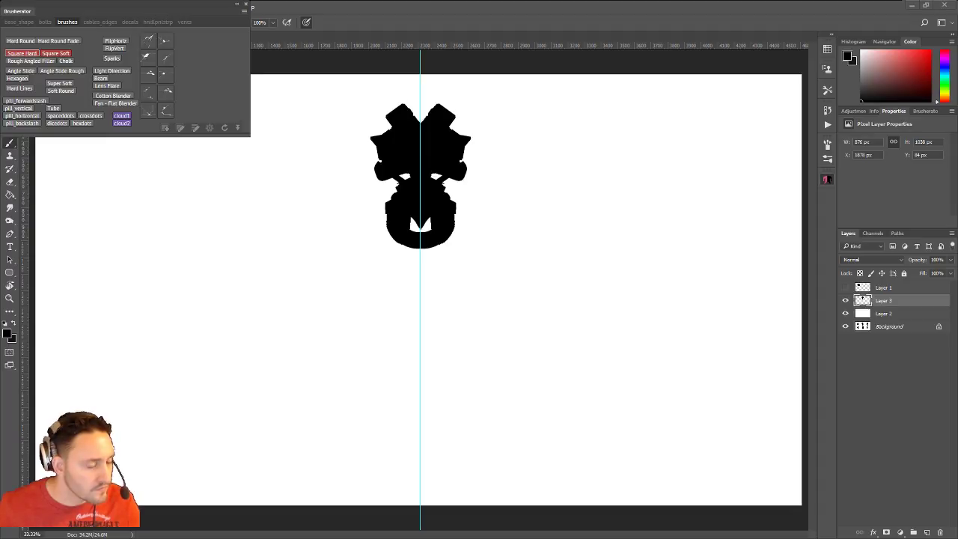
Step: Move the Brusherator panel clear of the silhouette and paint black into the notch at the top of the head
mouse_move(112, 4)
left_mouse_down()
mouse_move(263, 125)
mouse_move(696, 103)
mouse_move(687, 132)
mouse_move(670, 49)
left_mouse_up()
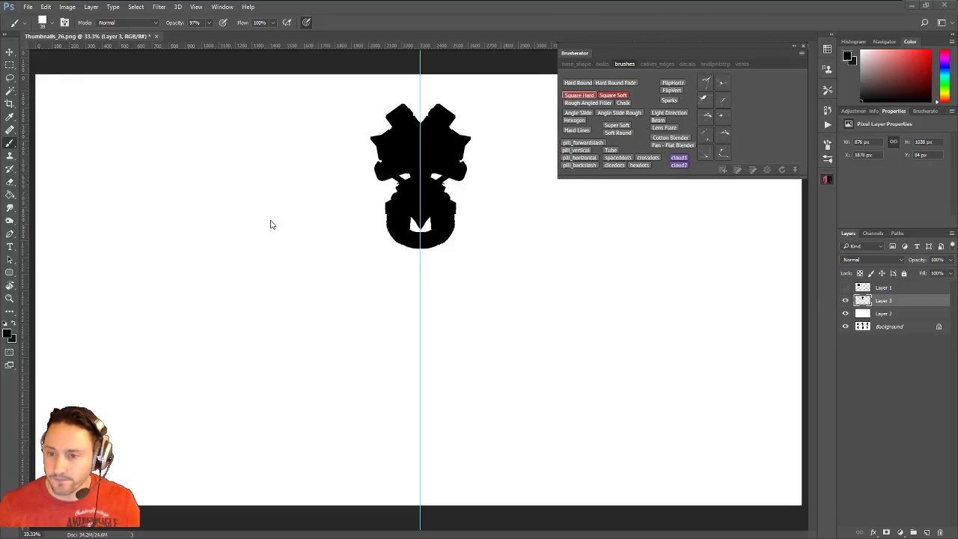
left_click_drag(379, 165, 337, 183)
left_click_drag(360, 177, 356, 226)
key("ctrl+z")
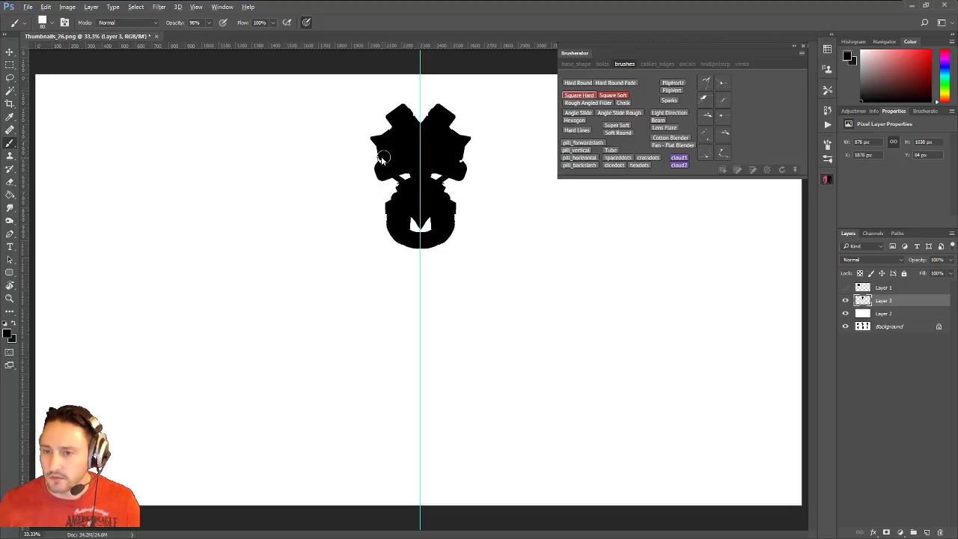
mouse_move(423, 116)
left_mouse_down()
mouse_move(410, 116)
mouse_move(429, 115)
left_mouse_up()
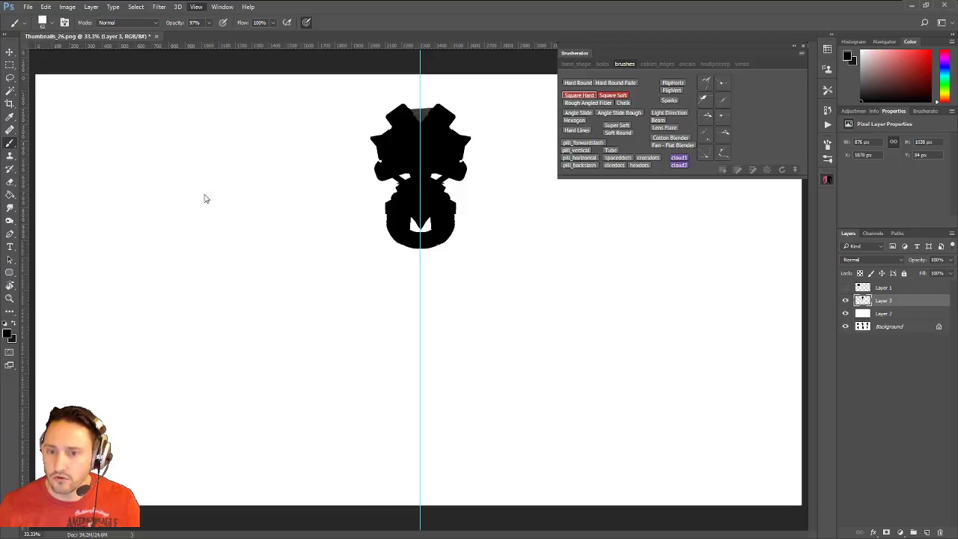
Step: Hide the vertical centre guide while keeping the rulers shown
key("ctrl+r")
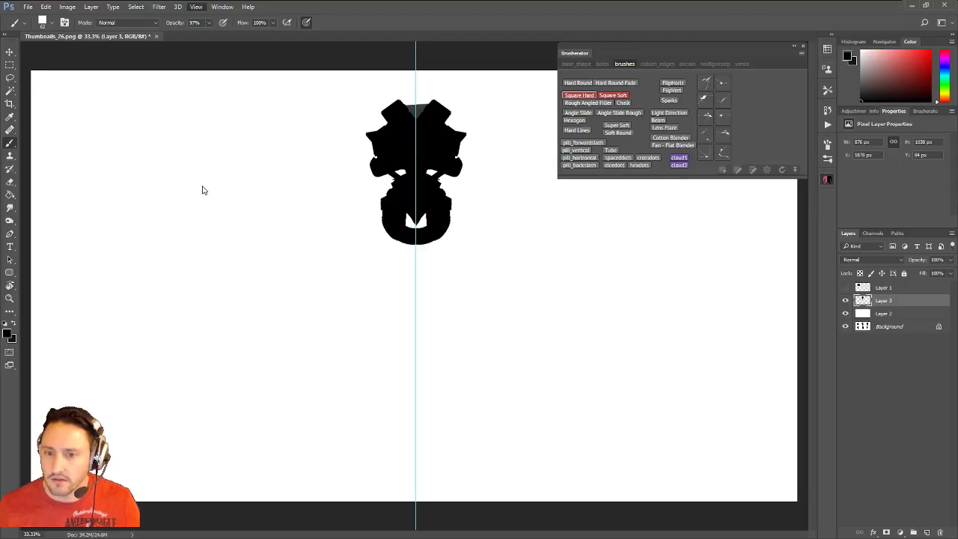
key("ctrl+r")
key("ctrl+semicolon")
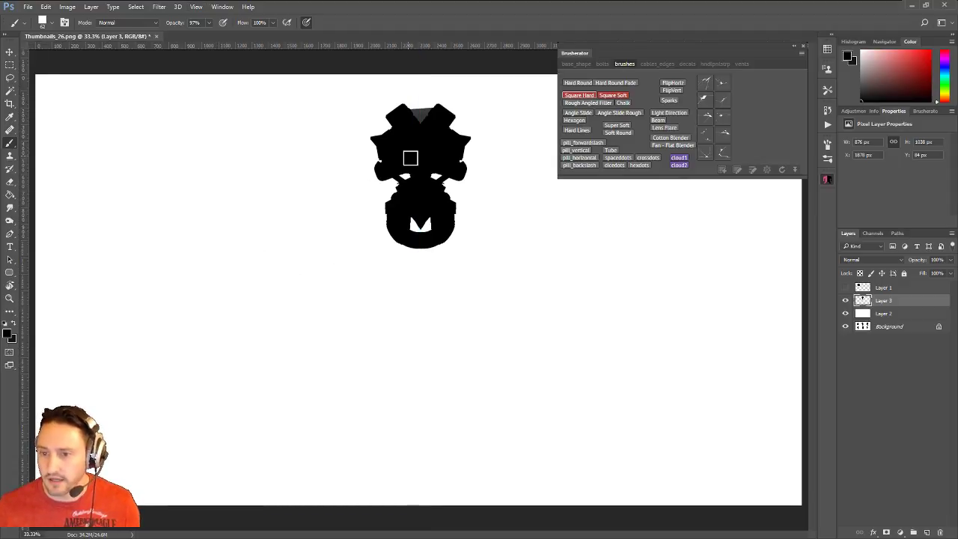
Step: Round off the top of the head and left shoulder in black, and paint a jointed left arm ending in a hand
mouse_move(424, 111)
left_mouse_down()
mouse_move(407, 107)
mouse_move(426, 128)
mouse_move(392, 121)
mouse_move(378, 173)
left_mouse_up()
key("bracketleft")
key("bracketright")
right_click_drag(391, 180, 384, 182, "alt")
key("ctrl+z")
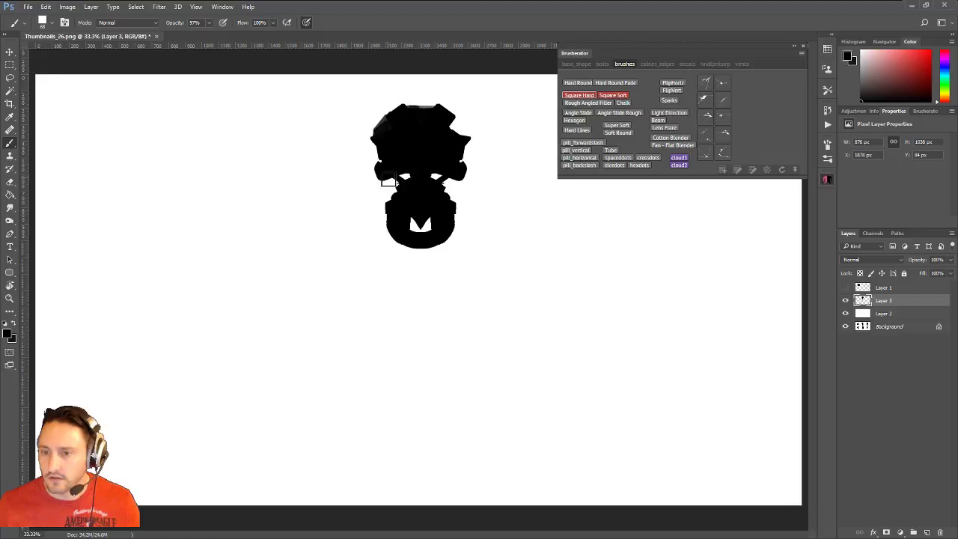
mouse_move(383, 171)
left_mouse_down()
mouse_move(353, 205)
mouse_move(362, 193)
left_mouse_up()
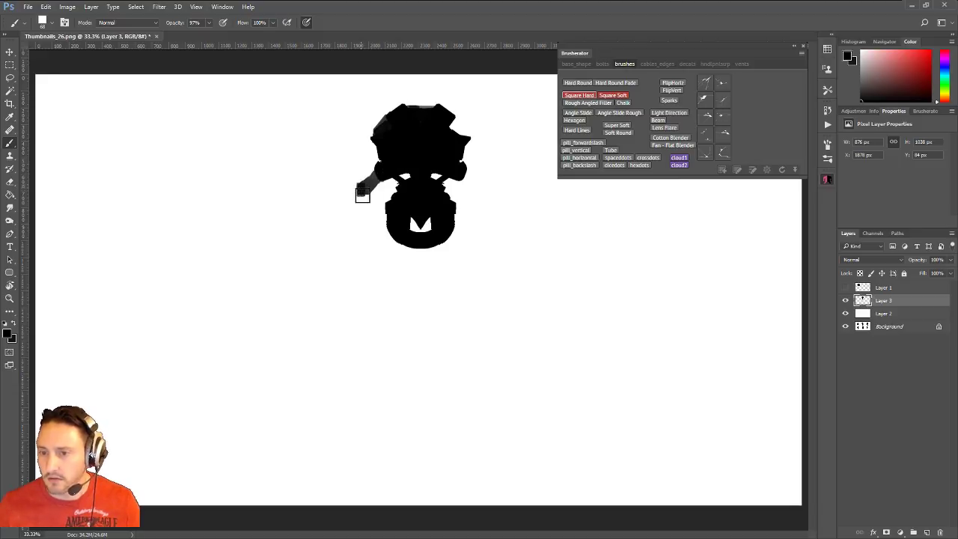
mouse_move(377, 136)
left_mouse_down()
mouse_move(364, 144)
mouse_move(358, 187)
mouse_move(351, 184)
mouse_move(326, 258)
mouse_move(333, 245)
mouse_move(343, 250)
left_mouse_up()
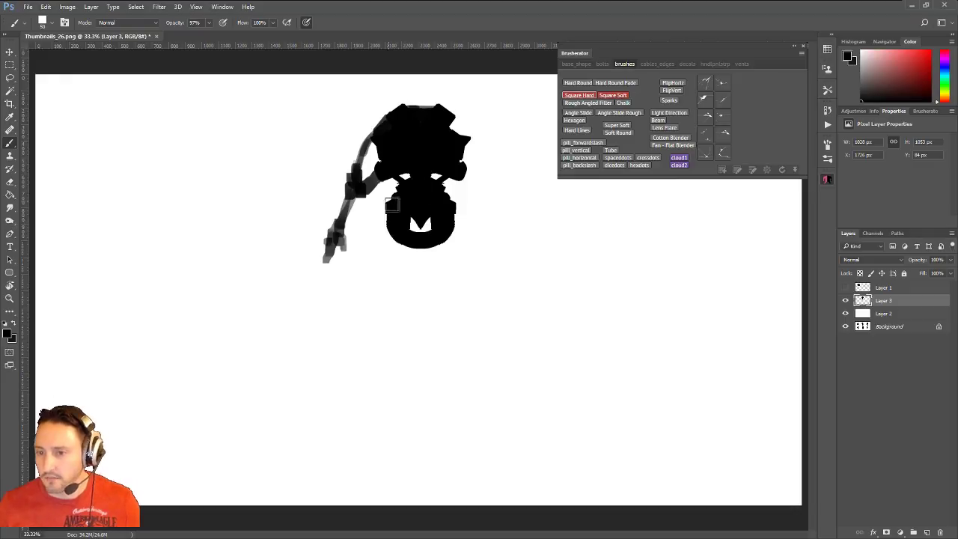
Step: Split the mouth opening with a black bar, trim the lower left jaw in white and paint a white left eye opening
mouse_move(423, 239)
left_mouse_down()
mouse_move(420, 226)
mouse_move(392, 234)
mouse_move(395, 249)
left_mouse_up()
key("x")
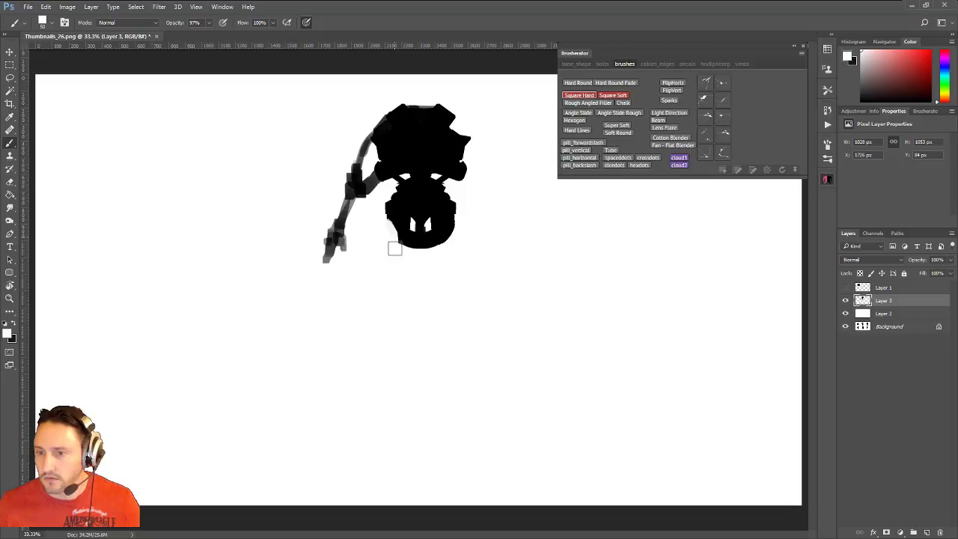
mouse_move(416, 141)
left_mouse_down()
mouse_move(402, 154)
mouse_move(402, 145)
left_mouse_up()
key("ctrl+z")
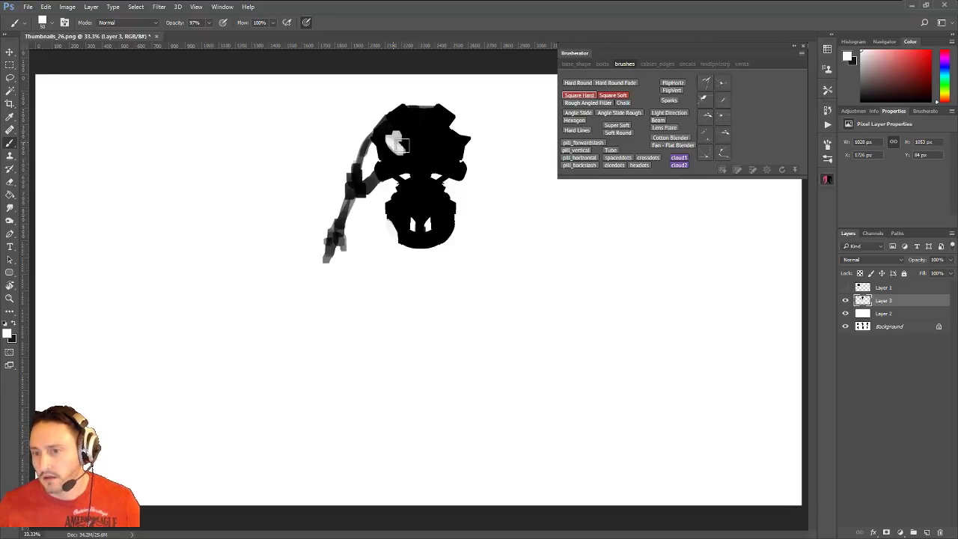
Step: Paint a black left leg with a wide shin and toed foot, and mirror the figure's left half onto the right
key("x")
mouse_move(397, 224)
left_mouse_down()
mouse_move(377, 232)
mouse_move(400, 301)
mouse_move(382, 249)
mouse_move(393, 279)
mouse_move(406, 275)
mouse_move(389, 281)
mouse_move(405, 286)
mouse_move(399, 322)
mouse_move(382, 314)
mouse_move(365, 329)
mouse_move(382, 338)
mouse_move(395, 321)
mouse_move(390, 290)
left_mouse_up()
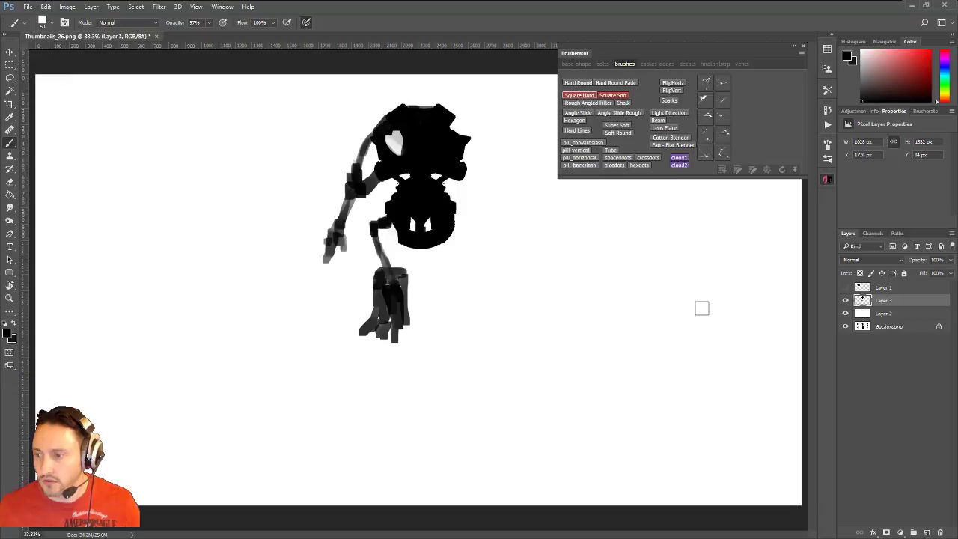
key("F2")
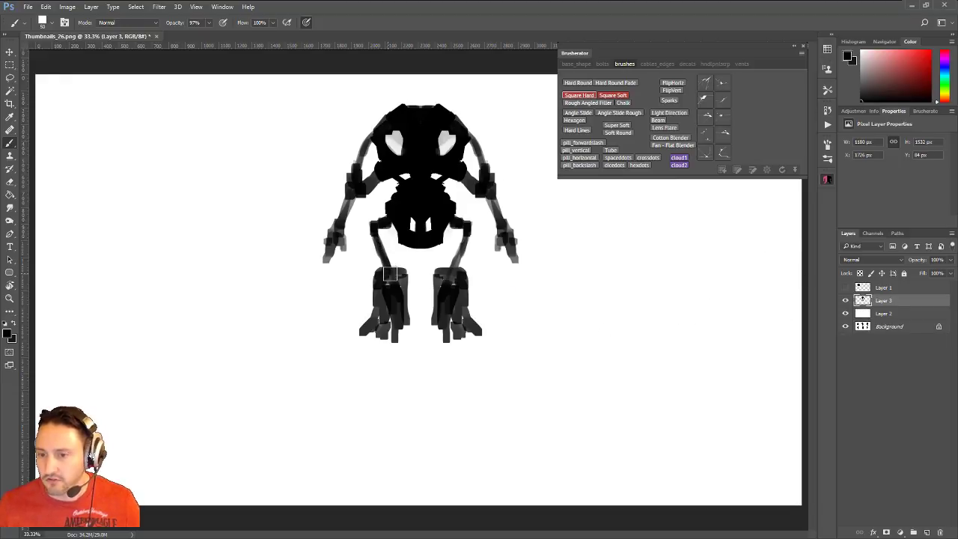
Step: Thicken the left leg, foot and hand, add a small prong atop the head, and mirror the left half onto the right
mouse_move(381, 253)
left_mouse_down()
mouse_move(395, 277)
mouse_move(392, 260)
mouse_move(397, 341)
mouse_move(388, 325)
mouse_move(384, 337)
mouse_move(397, 328)
mouse_move(399, 338)
mouse_move(410, 322)
mouse_move(401, 291)
mouse_move(416, 265)
left_mouse_up()
mouse_move(363, 184)
left_mouse_down()
mouse_move(326, 259)
mouse_move(344, 242)
left_mouse_up()
mouse_move(355, 179)
left_mouse_down()
mouse_move(362, 146)
mouse_move(398, 147)
mouse_move(399, 138)
left_mouse_up()
key("x")
mouse_move(394, 174)
left_mouse_down()
mouse_move(405, 198)
mouse_move(411, 192)
mouse_move(396, 179)
mouse_move(434, 219)
left_mouse_up()
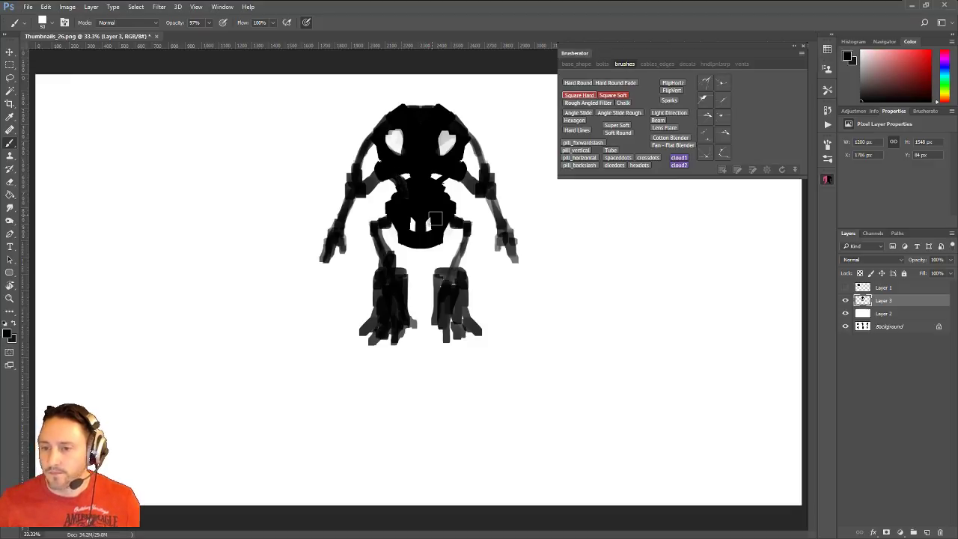
key("F2")
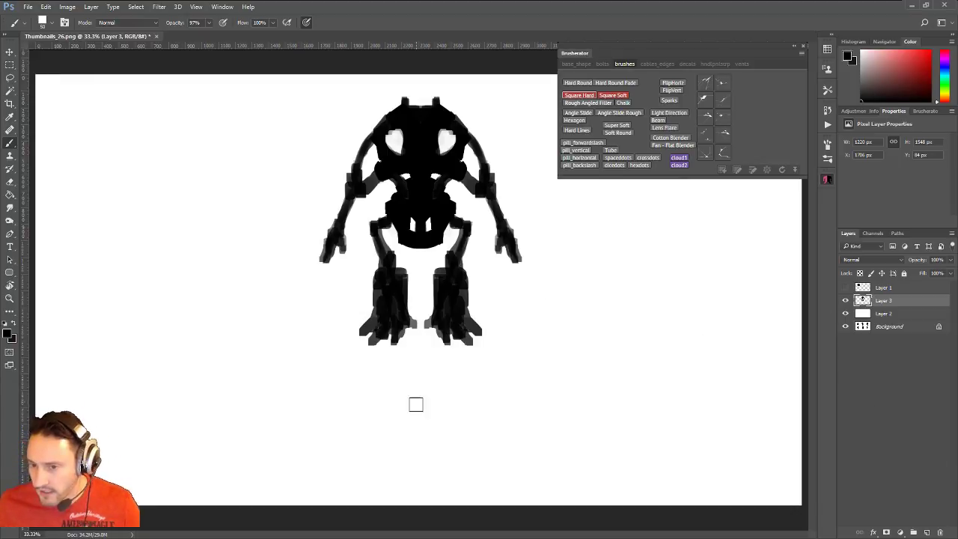
Step: Hide Layer 3 and Layer 2 and select the Background layer with the six silhouettes
left_click(845, 300)
left_click(846, 313)
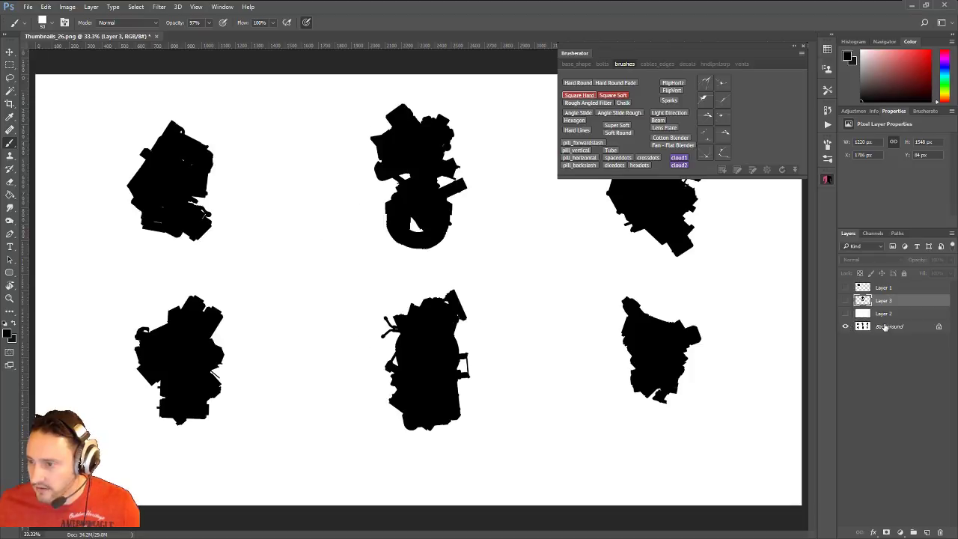
left_click(884, 327)
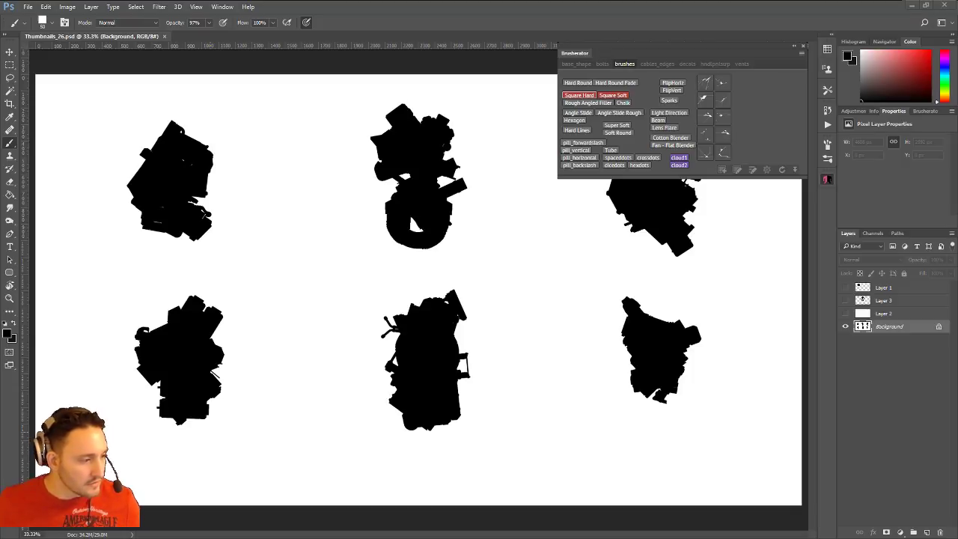
Step: Switch to ZBrush, draw a Plane3D on the canvas and enter Edit mode with the plane facing the front
key("alt+Tab")
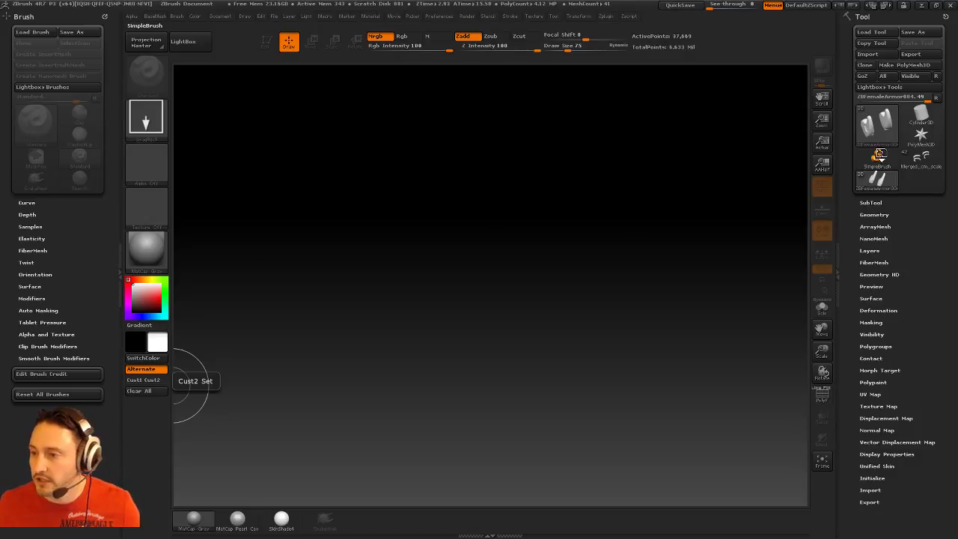
left_click(877, 158)
left_click(882, 128)
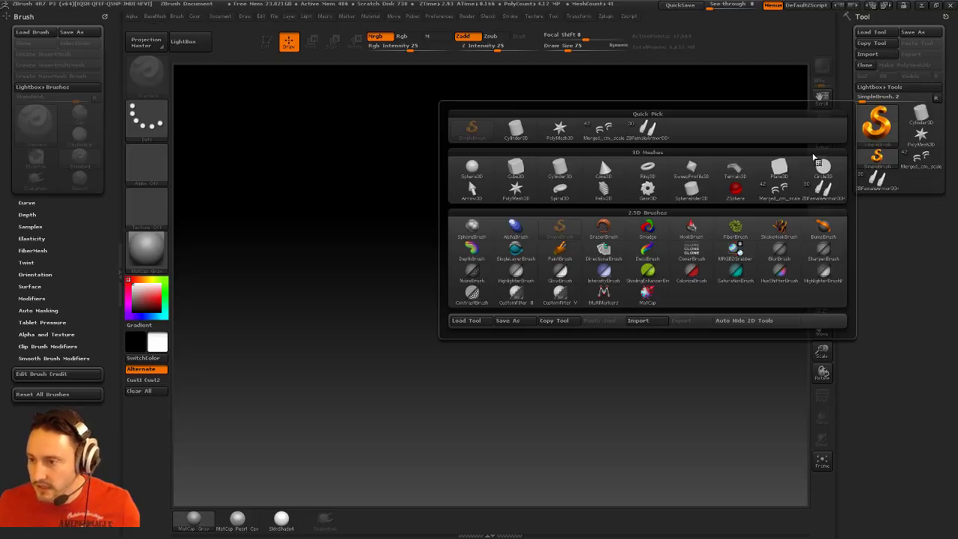
left_click(779, 168)
mouse_move(427, 295)
left_mouse_down()
mouse_move(453, 362)
mouse_move(488, 395)
left_mouse_up()
left_click(266, 43)
left_click_drag(554, 196, 584, 210, "shift")
mouse_move(584, 209)
left_mouse_down("alt")
mouse_move(579, 201)
mouse_move(616, 213)
left_mouse_up("alt")
Step: Import the silhouette sheet as a texture and add it to Spotlight
left_click(534, 16)
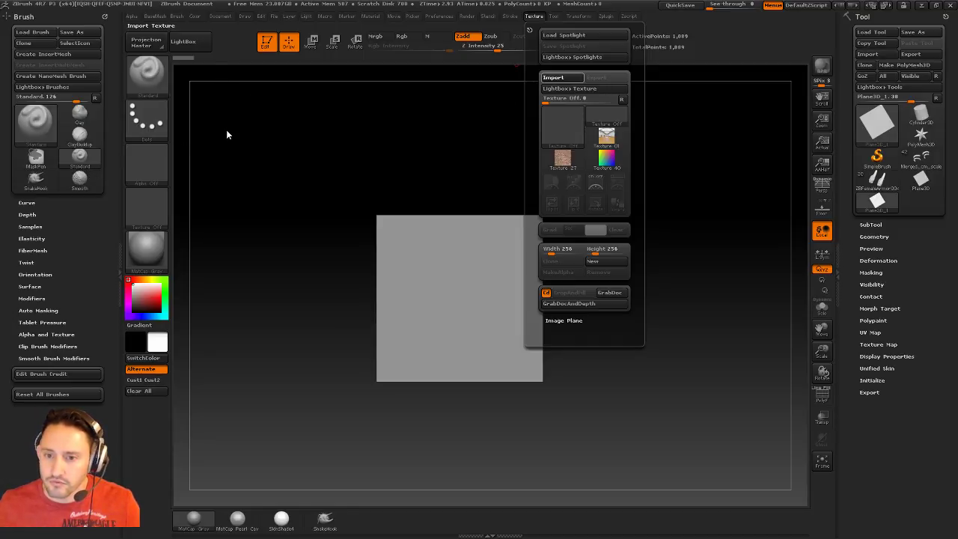
left_click(534, 16)
left_click(562, 180)
left_click(617, 210)
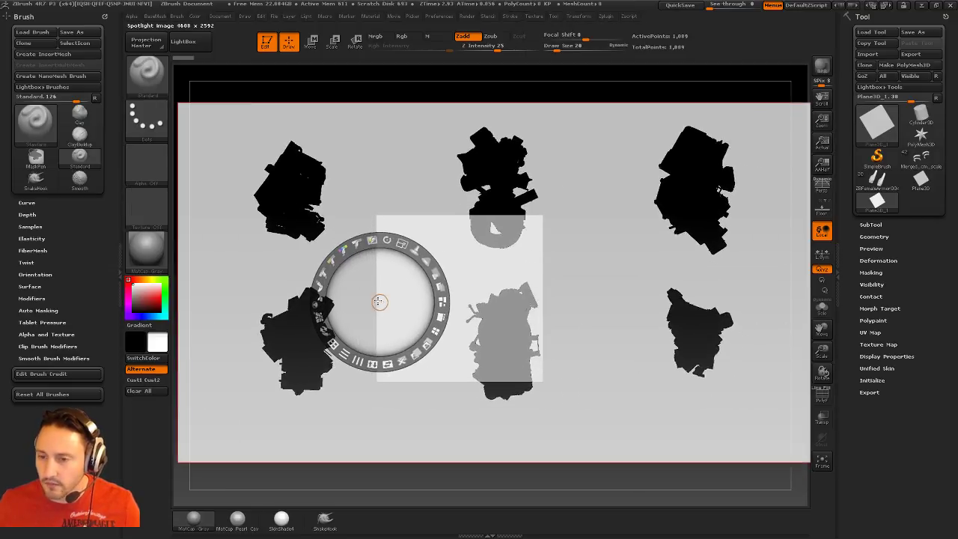
Step: Position the Spotlight image, leave its editing mode and fit the plane behind the upper-left silhouette
left_click_drag(380, 302, 367, 301)
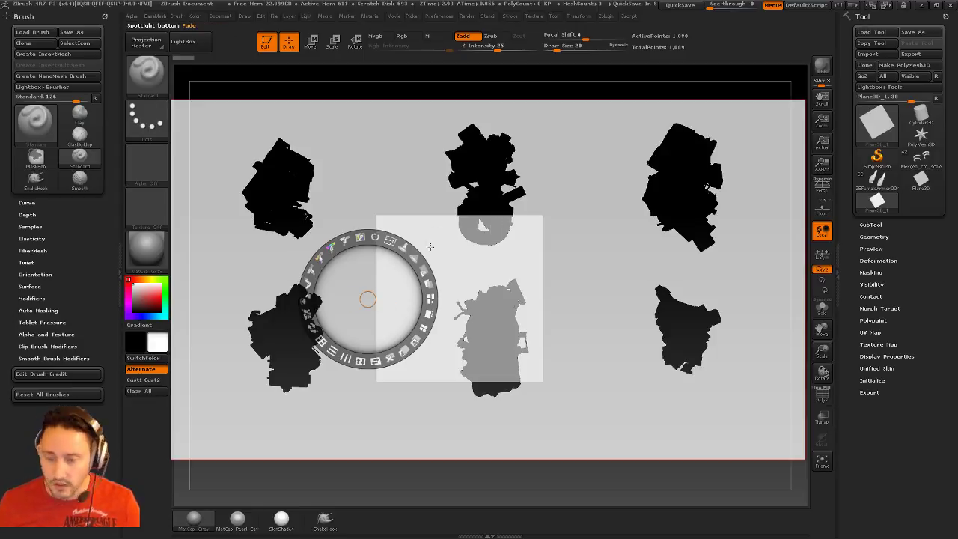
left_click_drag(480, 216, 498, 230)
key("z")
left_click_drag(628, 271, 504, 194, "alt")
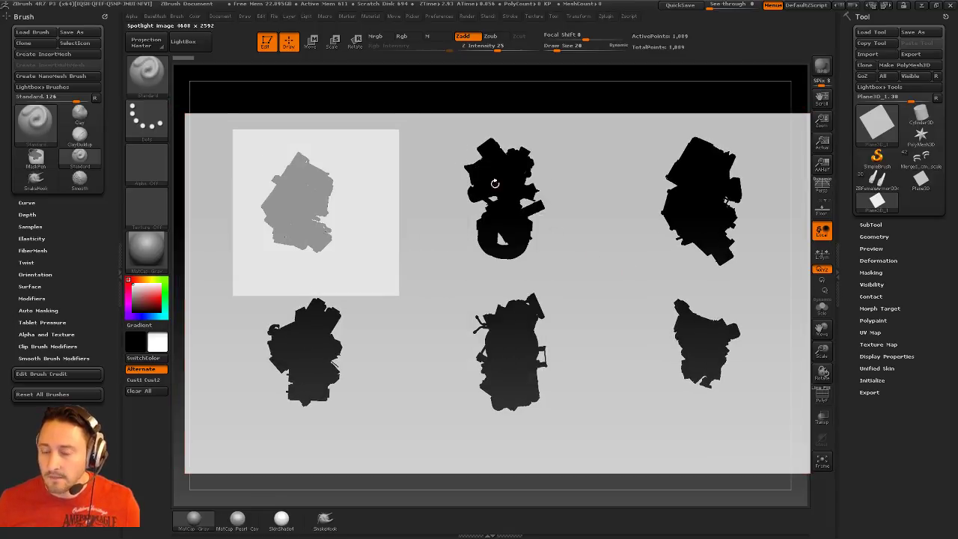
left_click_drag(517, 194, 494, 230, "alt")
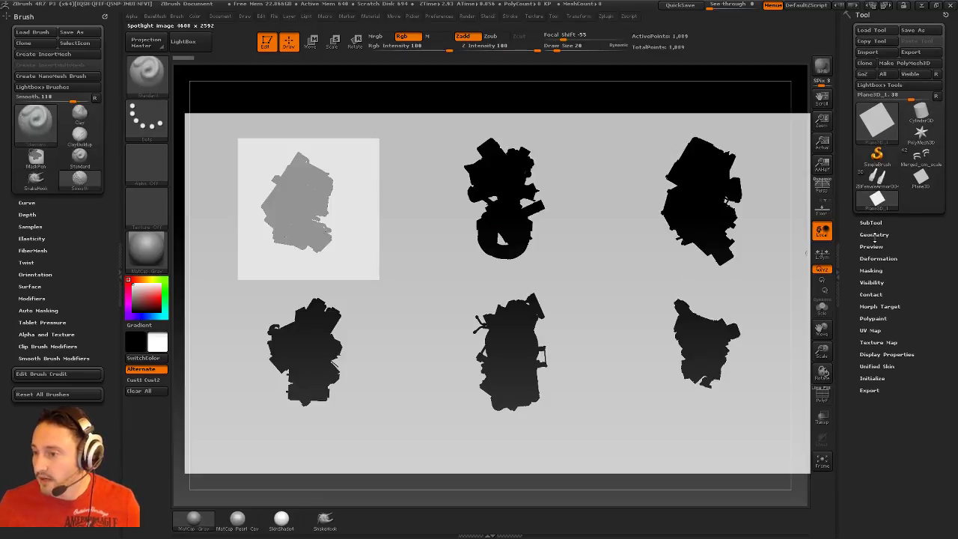
Step: Convert the plane to a PolyMesh3D and divide it to subdivision level 4 with Smt turned off
left_click(875, 236)
left_click(908, 63)
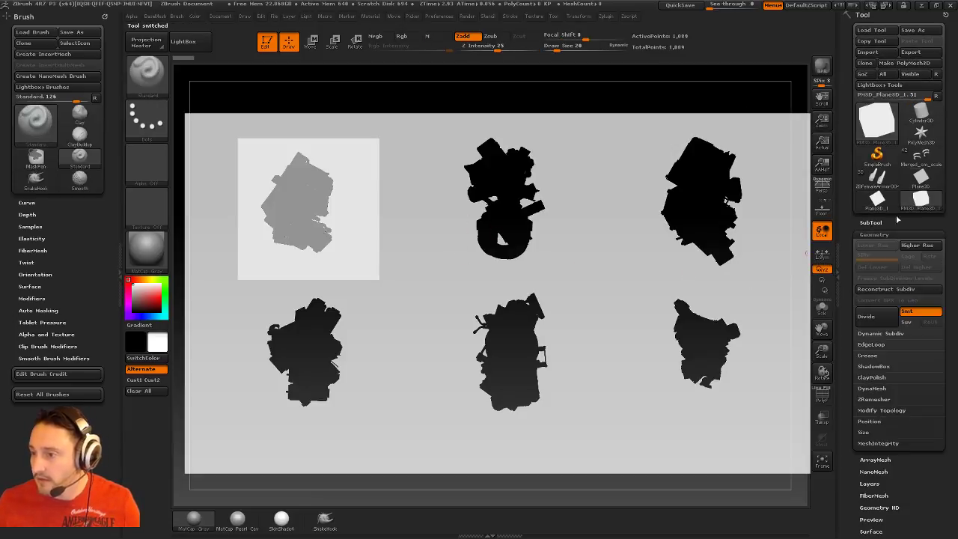
left_click(872, 318)
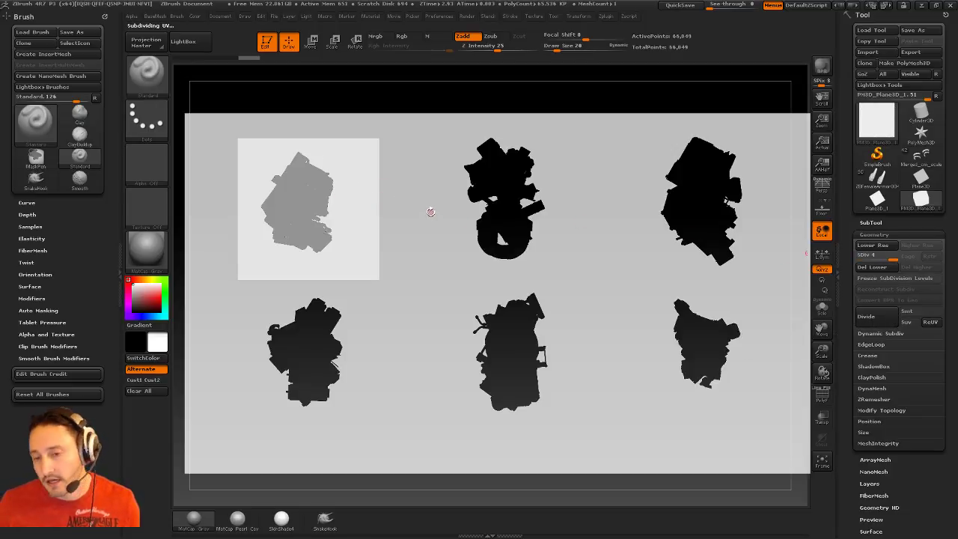
Step: Reopen Spotlight editing at the upper-left silhouette, flip the sheet horizontally and tilt it slightly
mouse_move(435, 205)
left_mouse_down("alt")
mouse_move(422, 220)
mouse_move(438, 208)
left_mouse_up("alt")
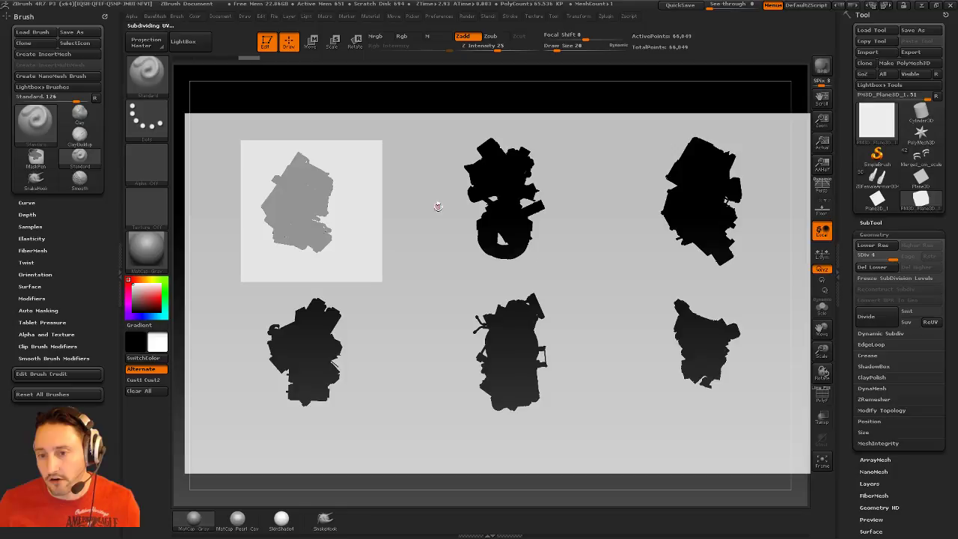
key("shift+z")
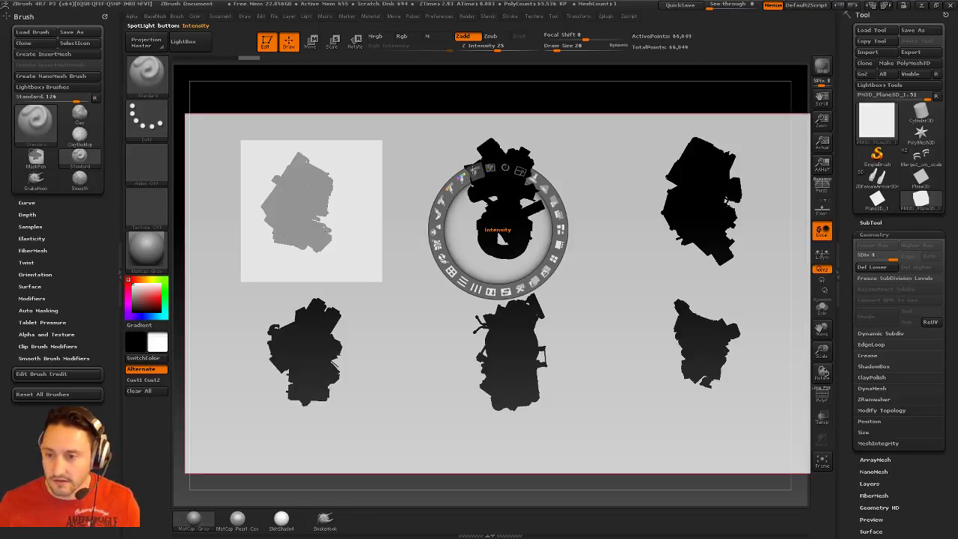
left_click(318, 184)
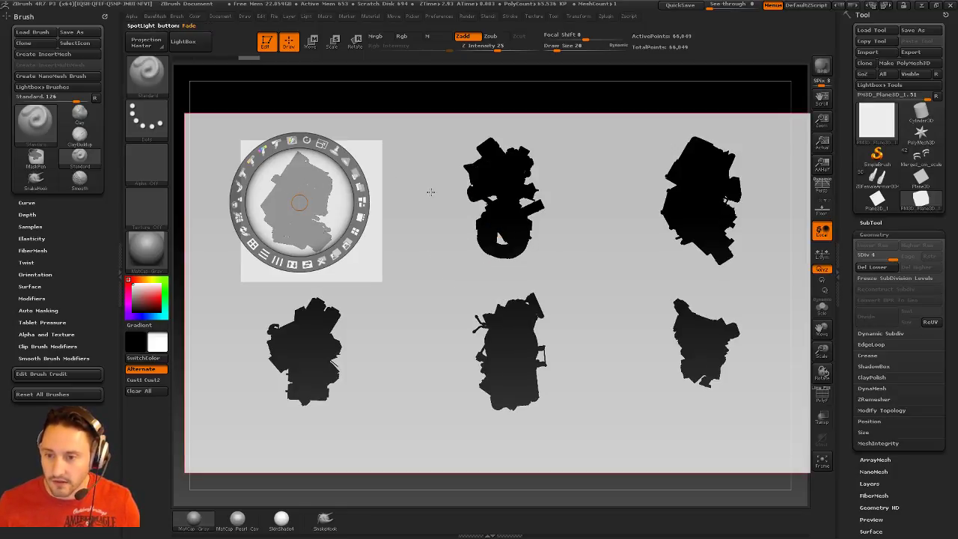
left_click(503, 198)
left_click_drag(298, 204, 302, 215)
left_click_drag(307, 153, 303, 216)
left_click(309, 277)
left_click_drag(336, 186, 316, 186)
left_click(337, 188)
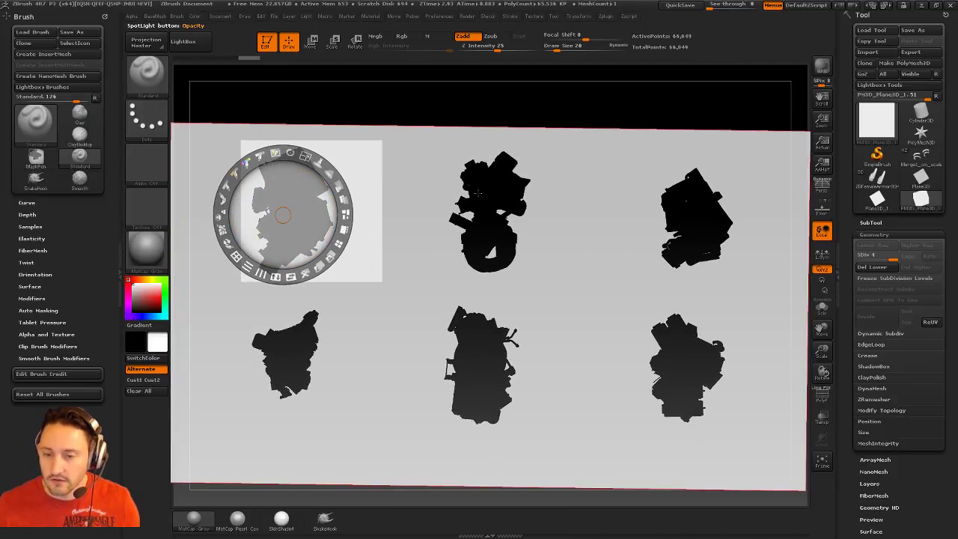
Step: Shift the flipped sheet so its upper-left silhouette sits over the plane, and leave Spotlight editing
left_click(506, 203)
left_click_drag(505, 203, 507, 198)
left_click(412, 200)
left_click_drag(413, 201, 419, 203)
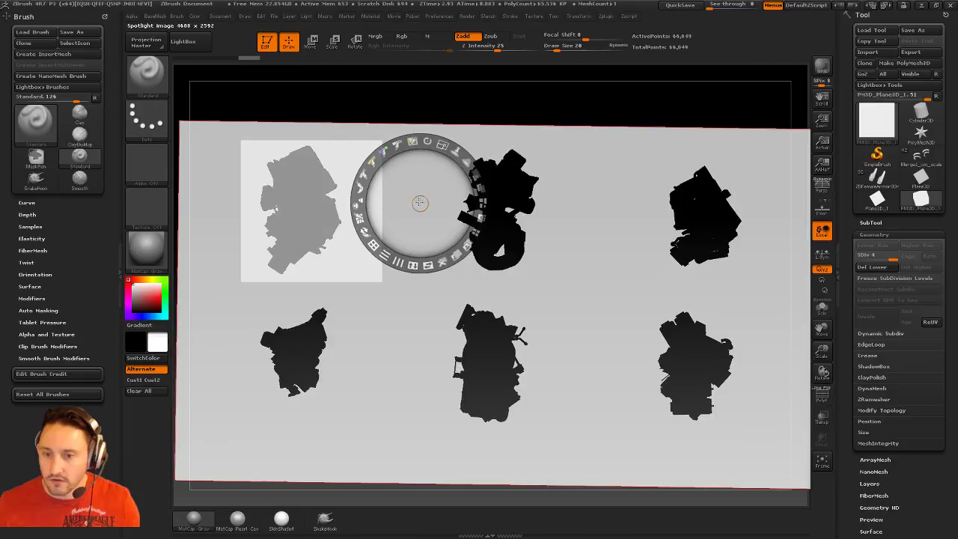
key("shift+z")
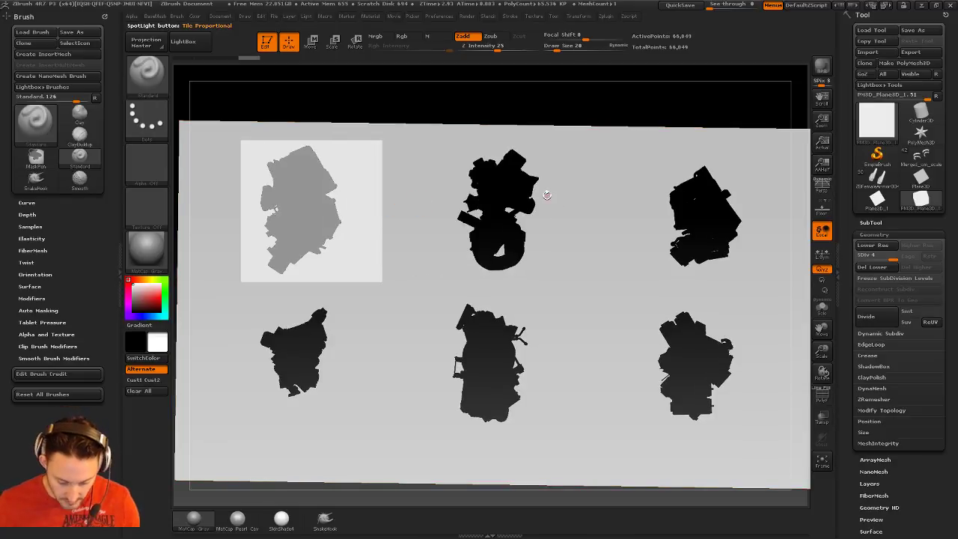